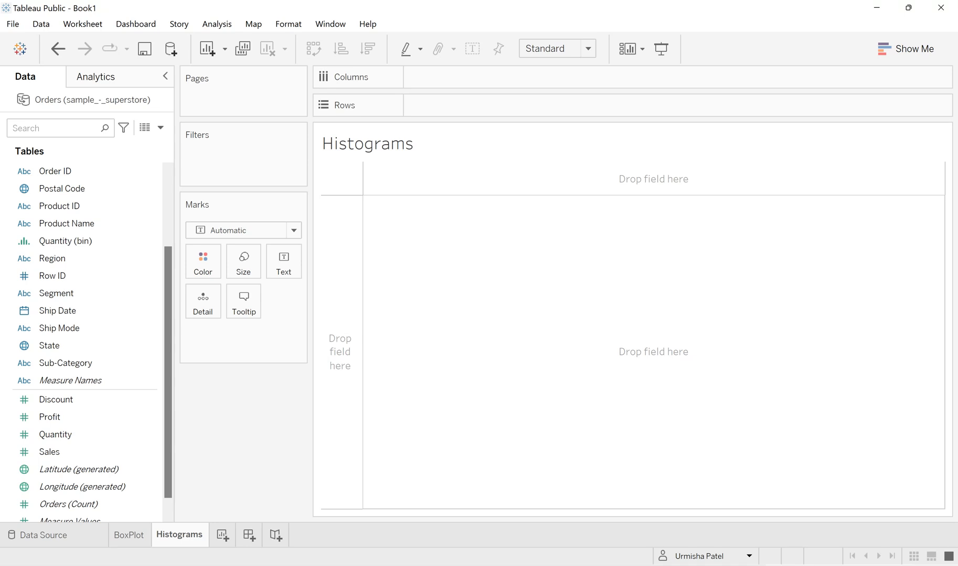
pyautogui.click(87, 403)
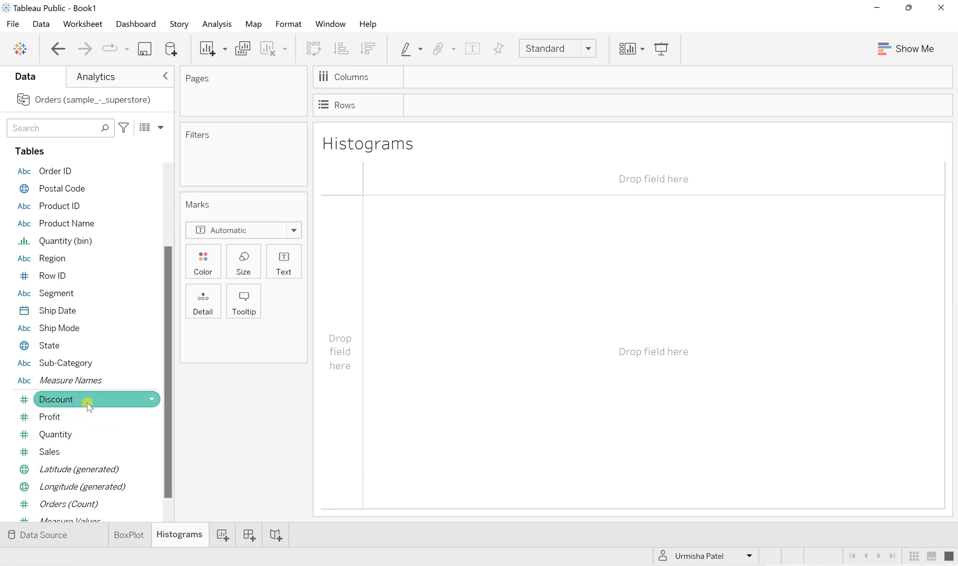
pyautogui.click(59, 418)
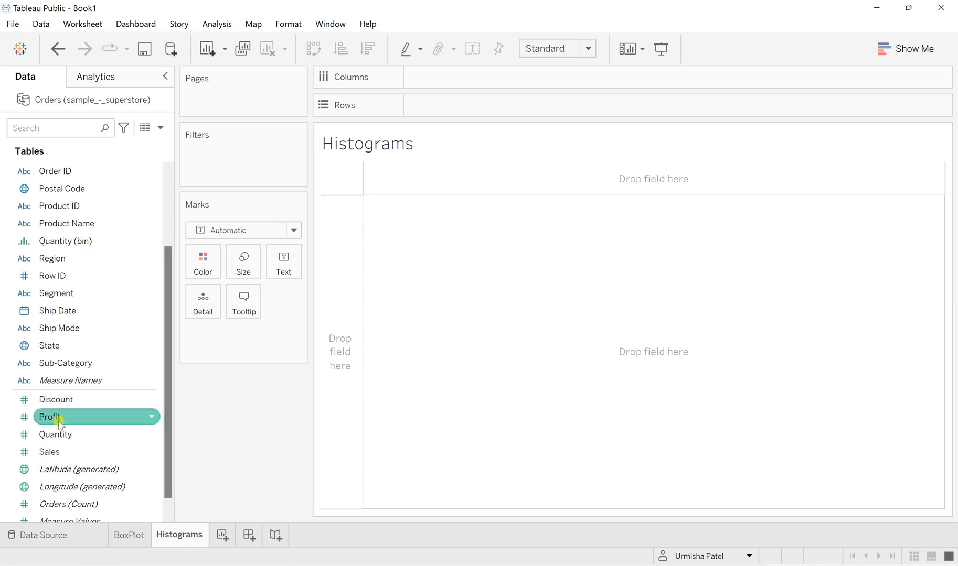
pyautogui.click(57, 436)
pyautogui.click(43, 451)
pyautogui.click(43, 468)
pyautogui.click(79, 401)
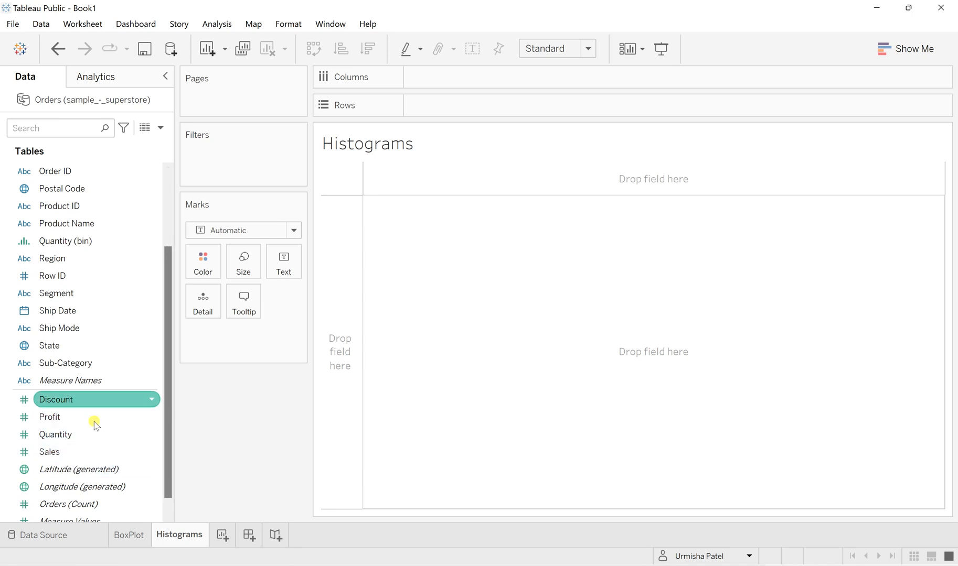
pyautogui.click(82, 438)
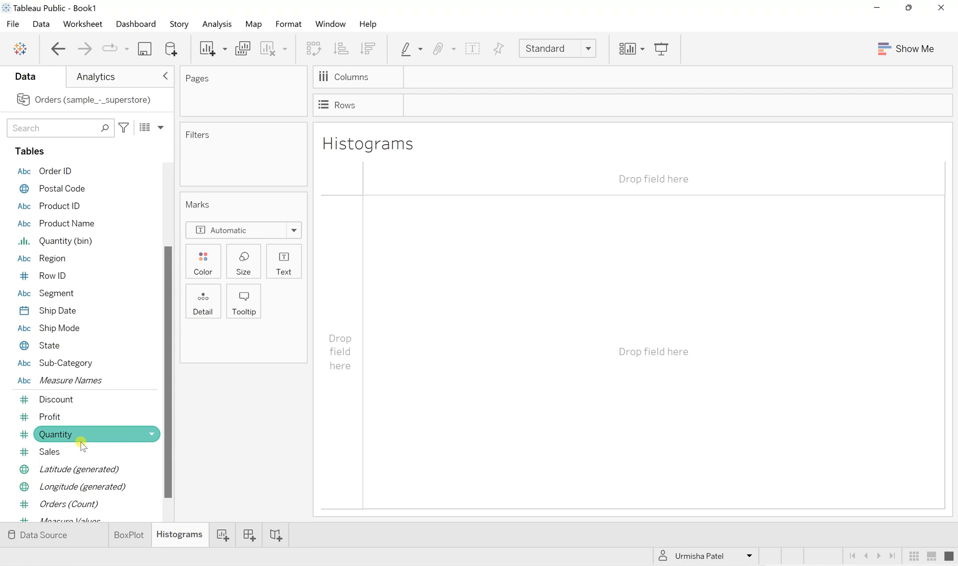
pyautogui.click(353, 193)
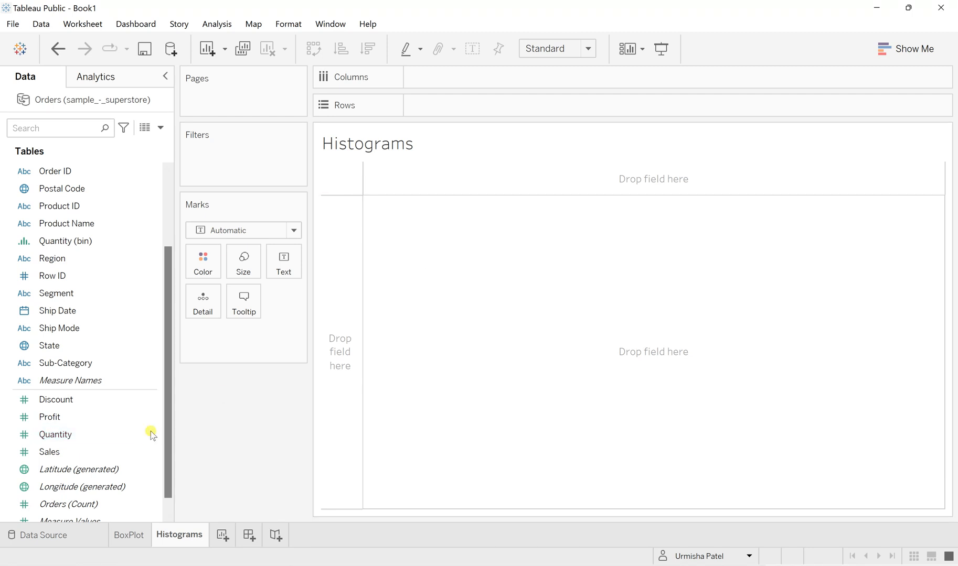
pyautogui.click(77, 402)
pyautogui.click(64, 436)
pyautogui.click(99, 447)
pyautogui.click(92, 432)
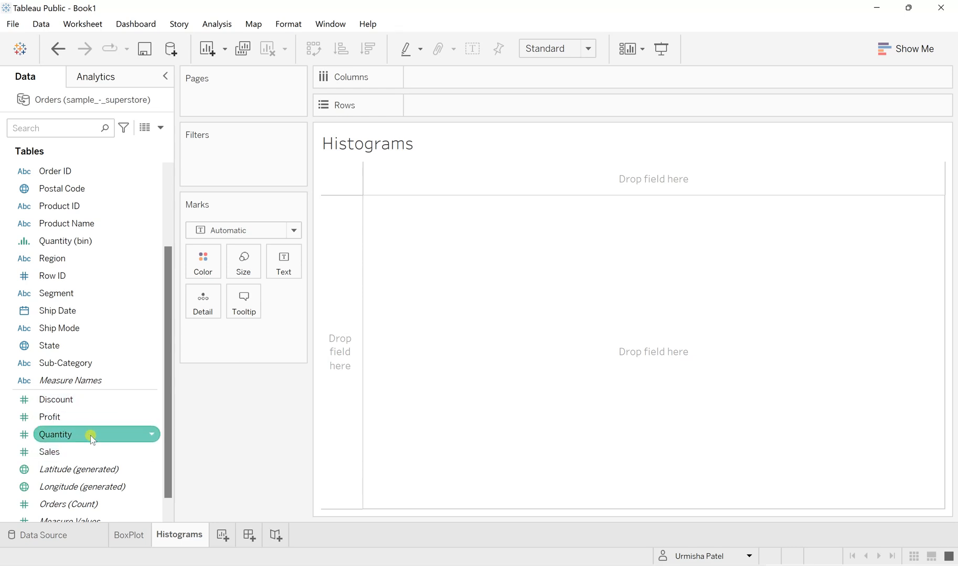
pyautogui.click(388, 213)
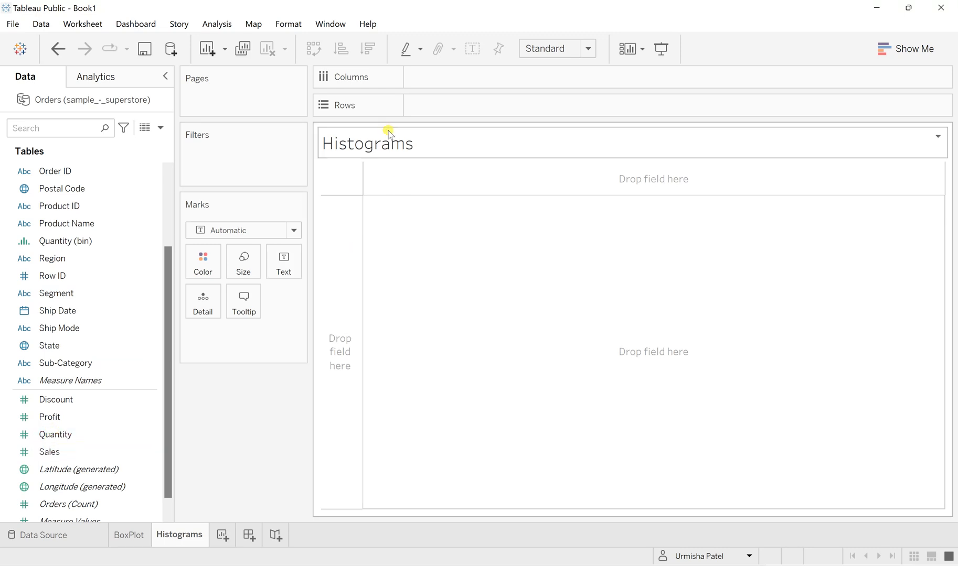
pyautogui.click(58, 434)
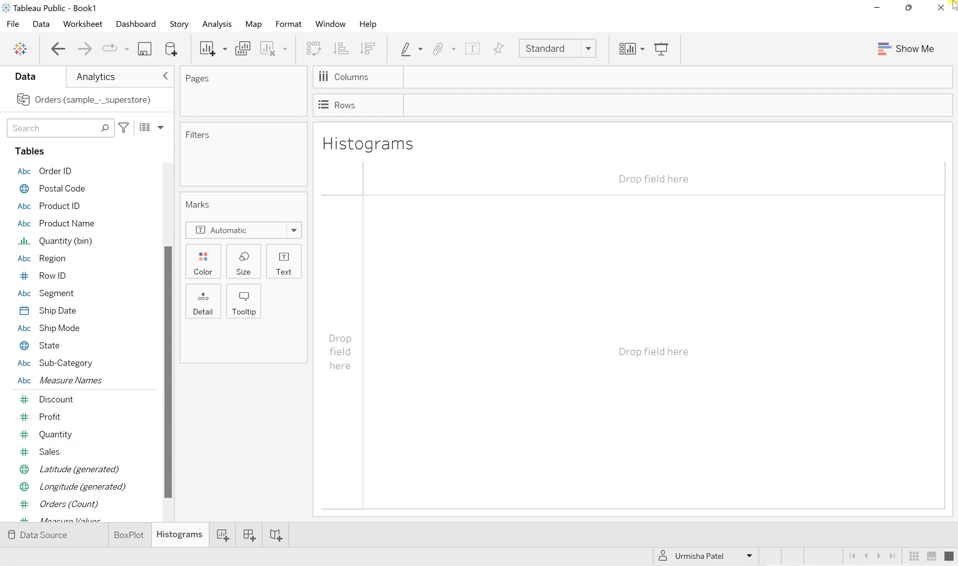
# Show the chart type suggestions and add the Quantity measure to Rows as a sum
pyautogui.click(896, 53)
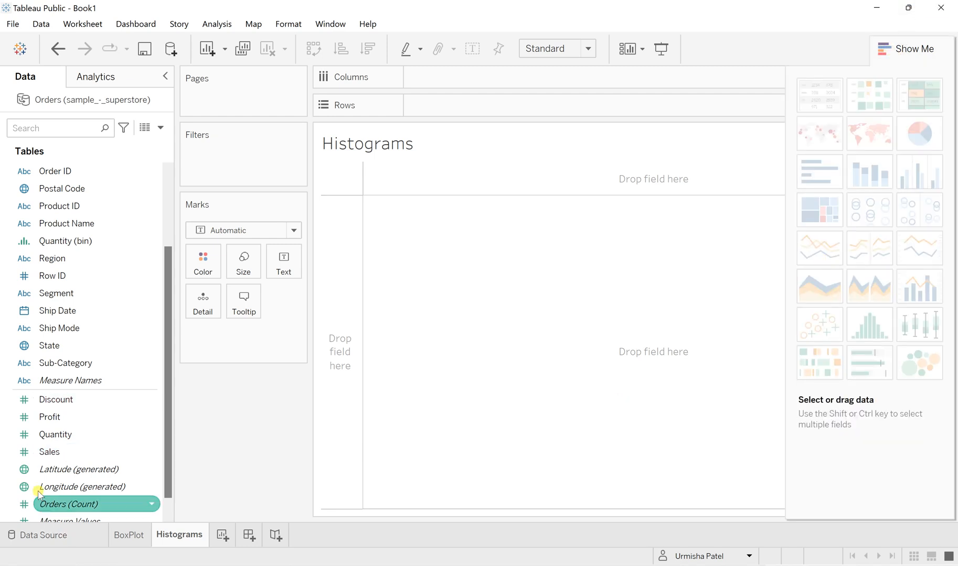
pyautogui.click(38, 433)
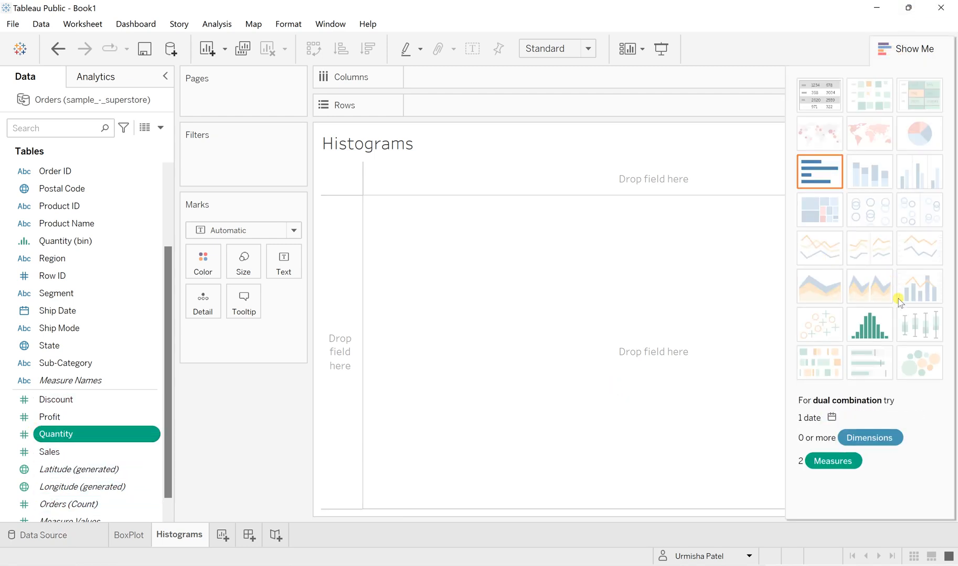
pyautogui.doubleClick(82, 440)
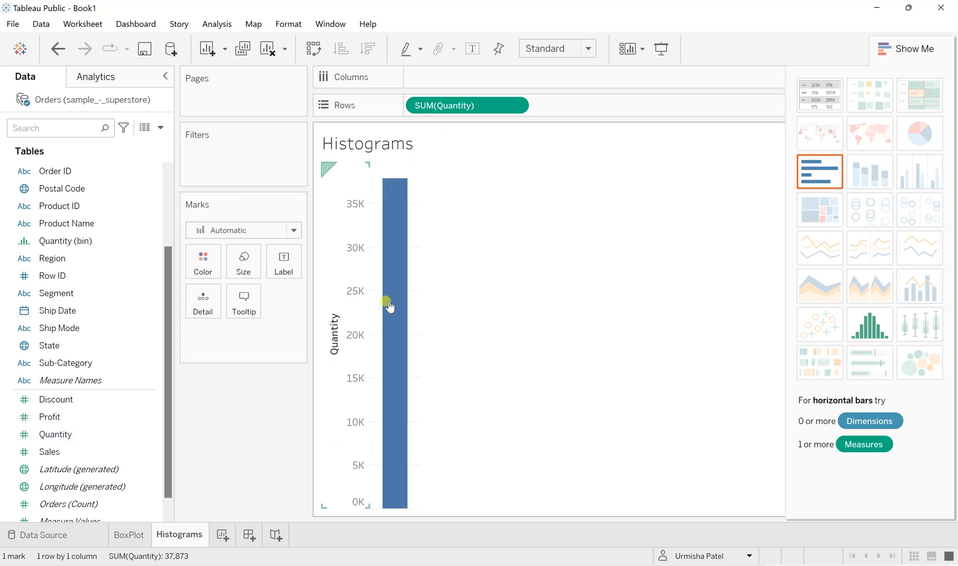
# Convert the Quantity field on Rows to a dimension and inspect its individual marks
pyautogui.click(512, 107)
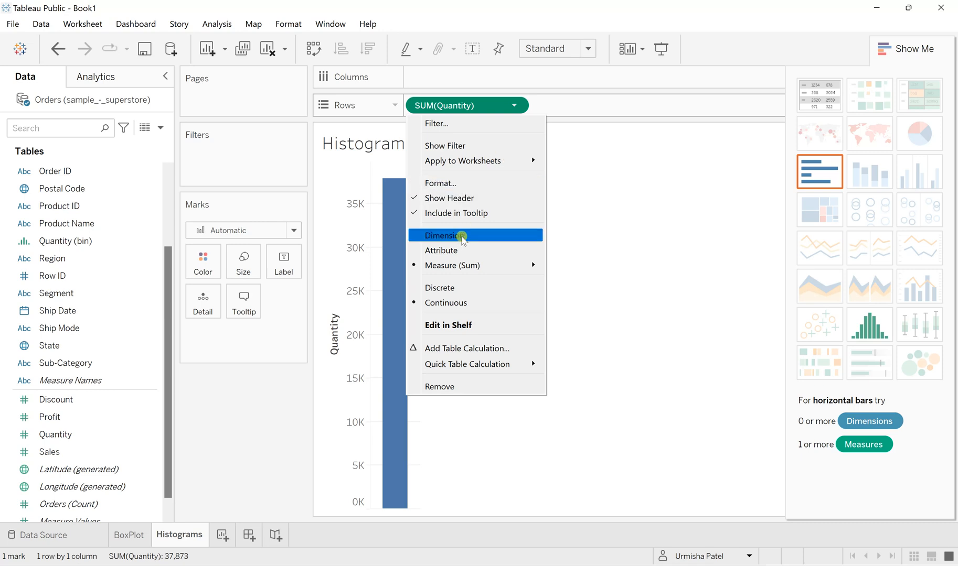
pyautogui.click(461, 237)
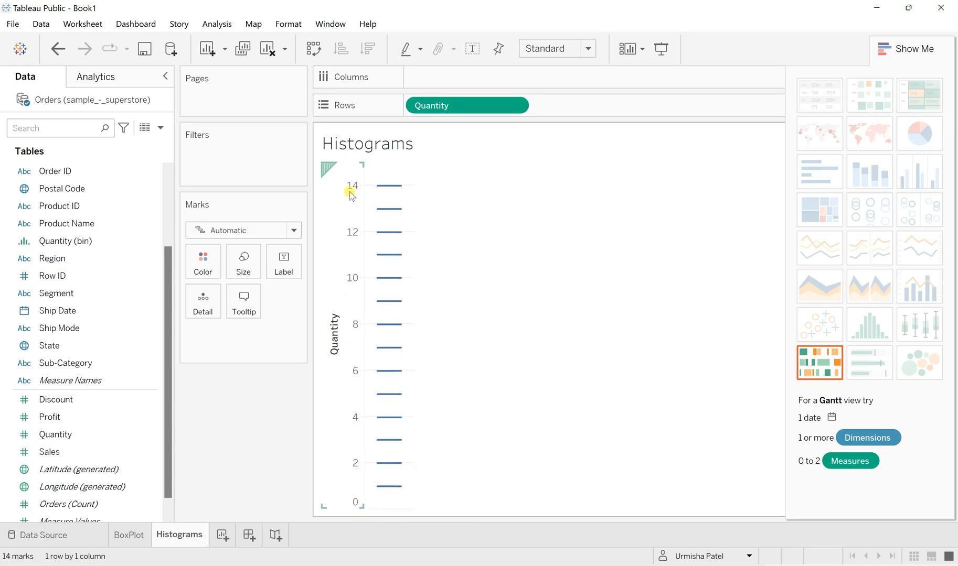
pyautogui.moveTo(377, 187)
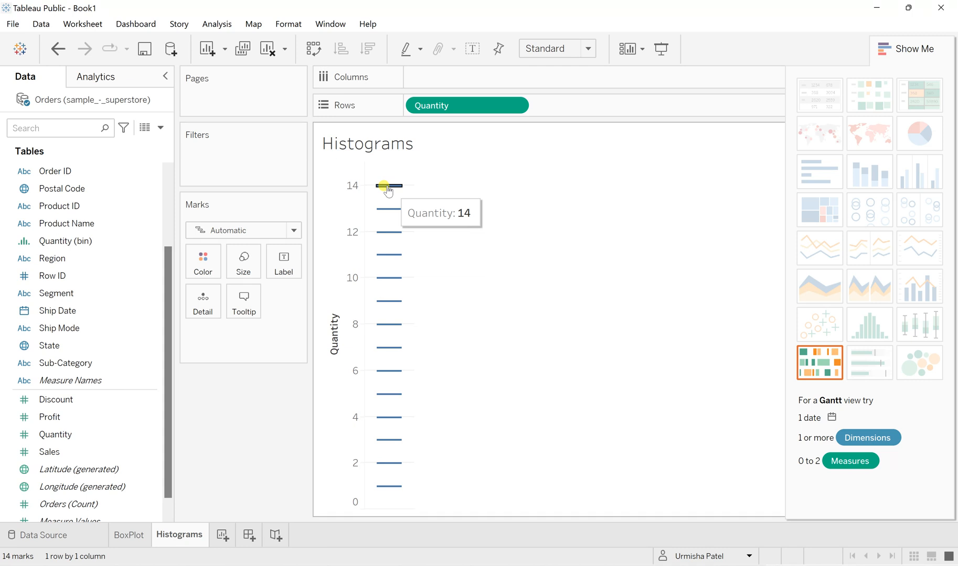
pyautogui.moveTo(402, 284)
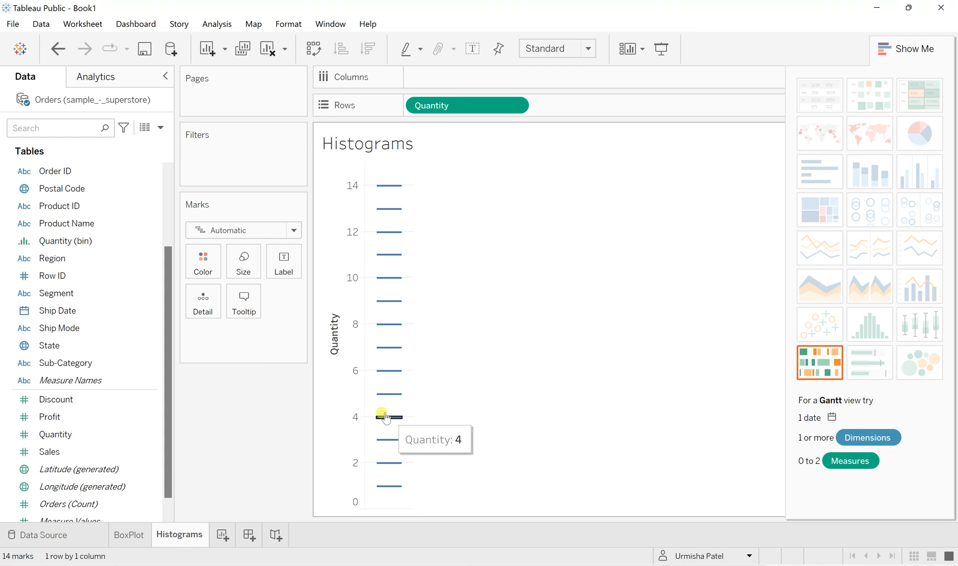
# Turn the Quantity field on Rows back into a measure aggregated by Sum
pyautogui.click(514, 105)
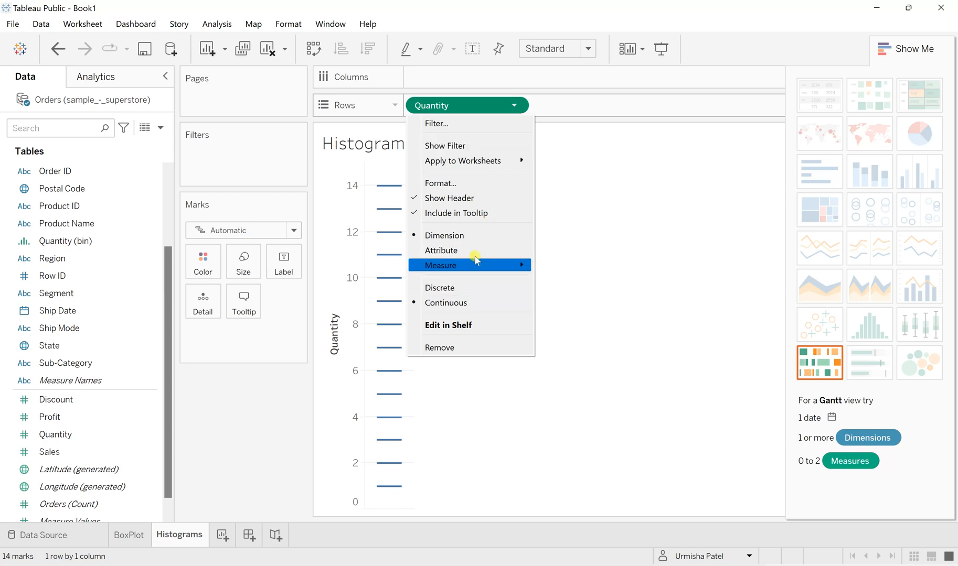
pyautogui.moveTo(481, 268)
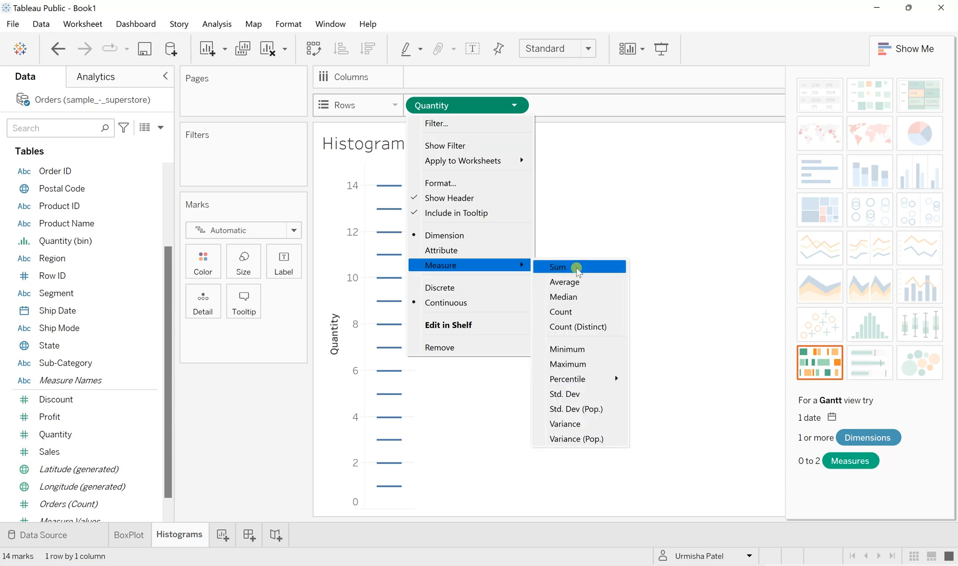
pyautogui.click(560, 267)
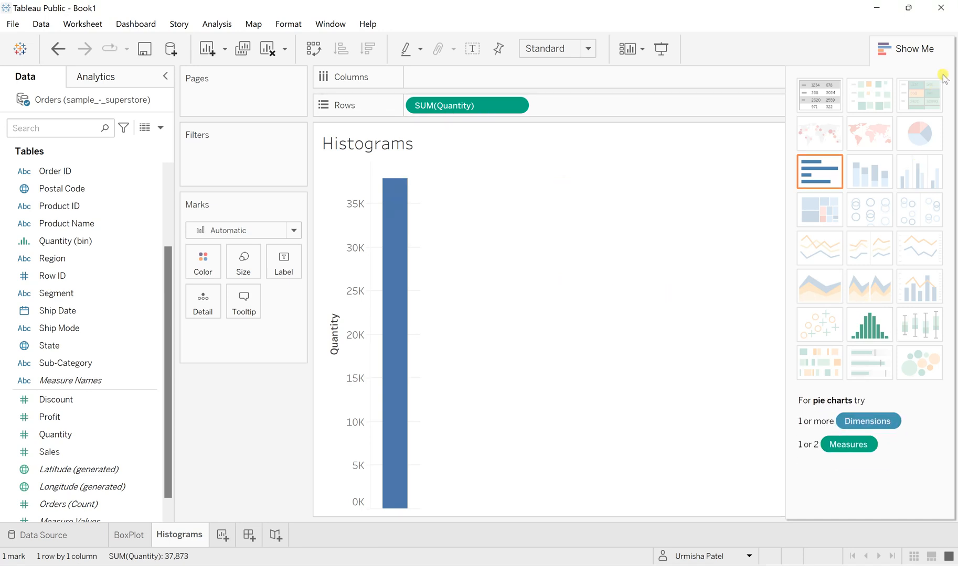
# Change the Quantity view to a histogram, hide the chart suggestions and inspect the bars
pyautogui.click(874, 327)
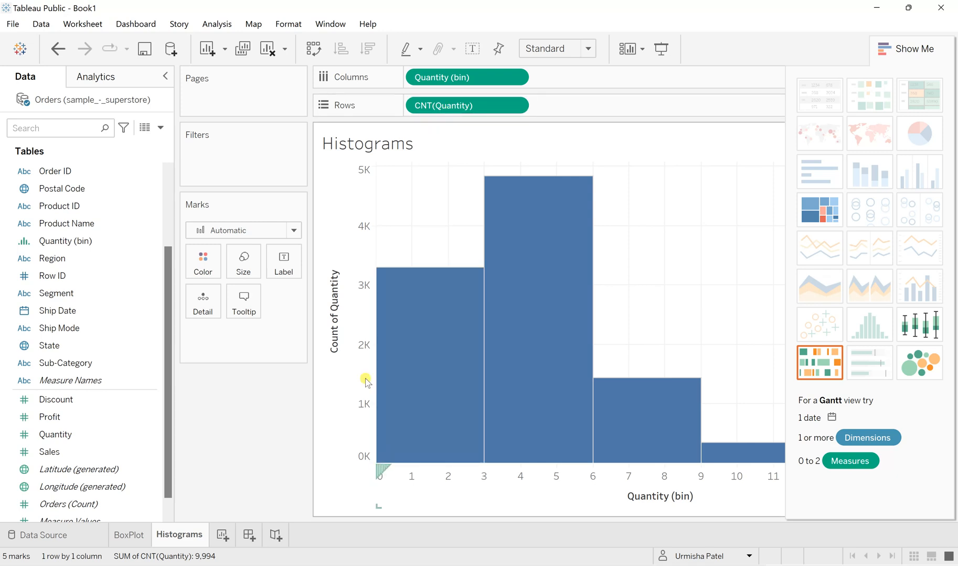
pyautogui.click(914, 46)
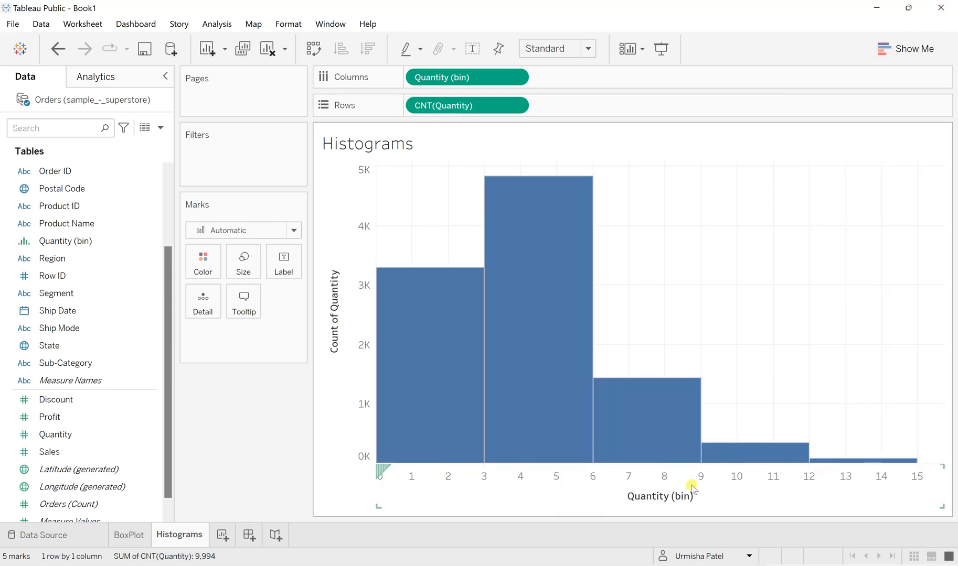
pyautogui.moveTo(400, 461)
pyautogui.moveTo(381, 431)
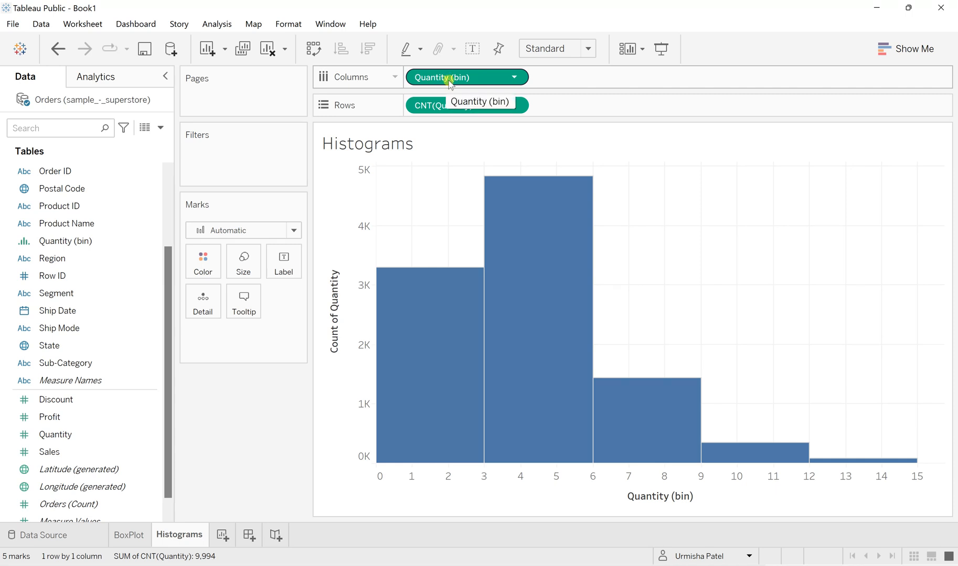
pyautogui.moveTo(524, 366)
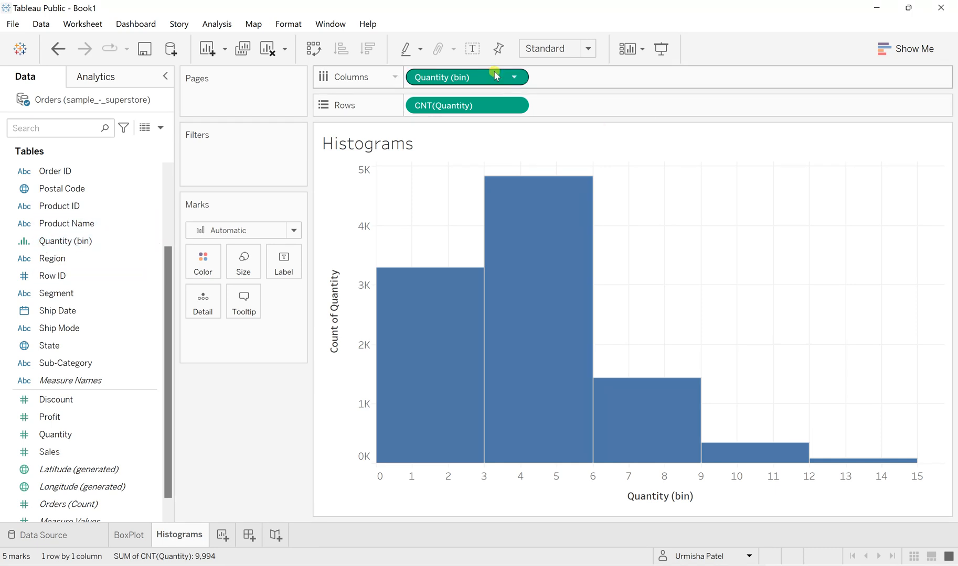
# Edit Quantity (bin) to use the suggested bin size of 1.77 and inspect the resulting bars
pyautogui.click(152, 241)
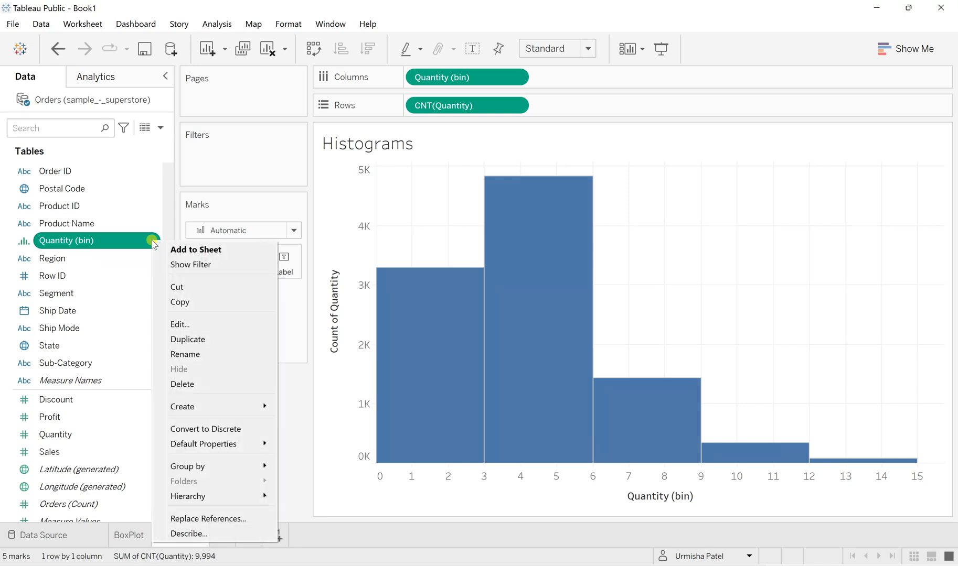
pyautogui.click(176, 324)
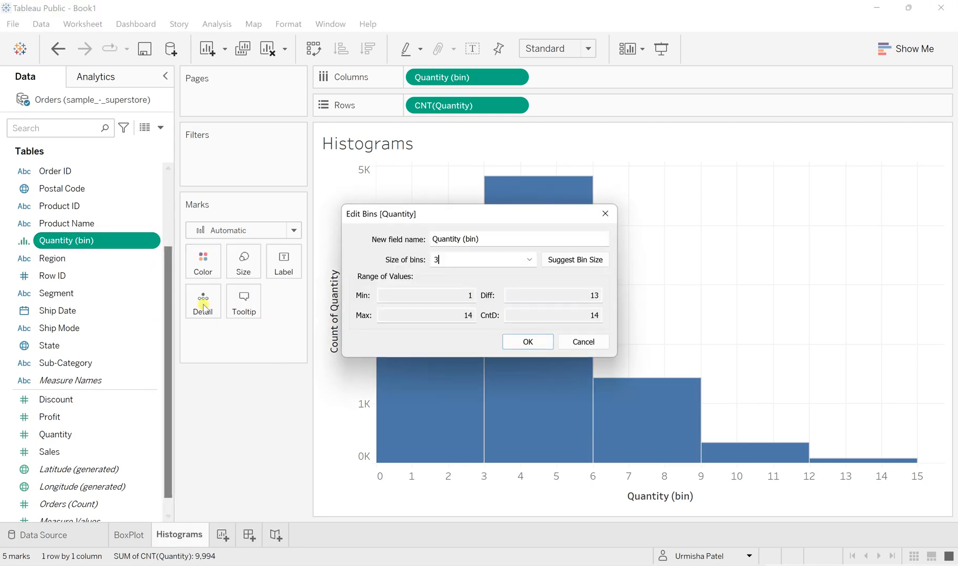
pyautogui.click(572, 261)
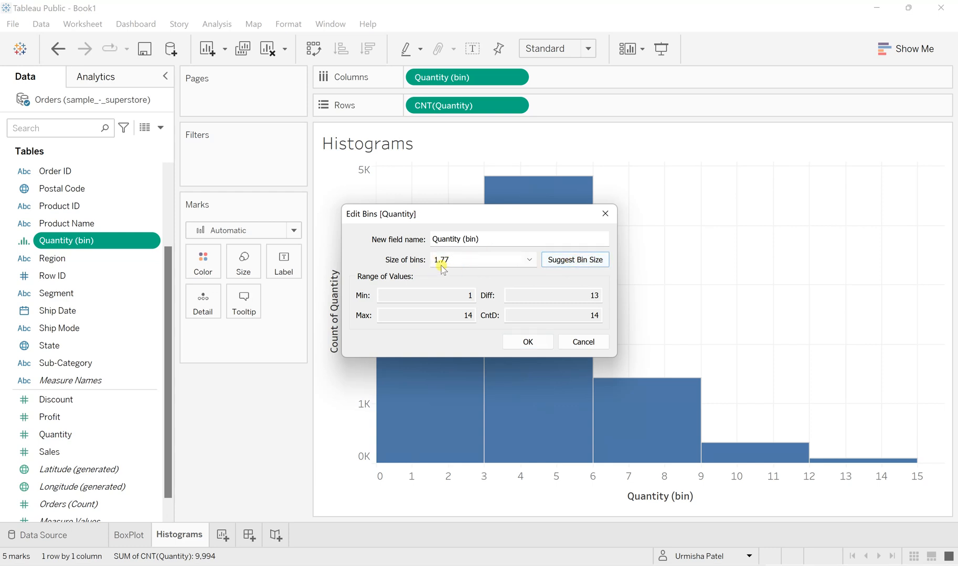
pyautogui.click(527, 342)
pyautogui.moveTo(421, 438)
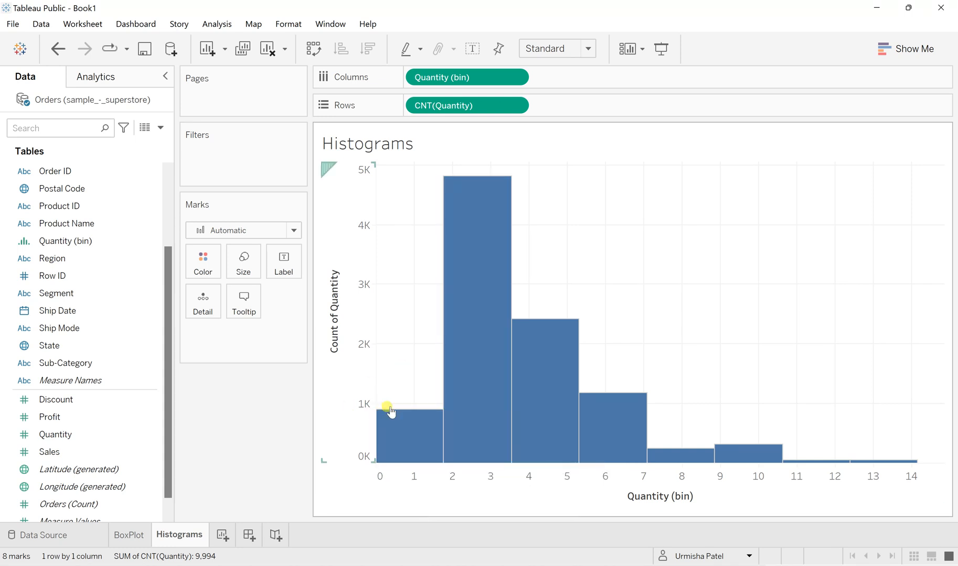
pyautogui.moveTo(465, 450)
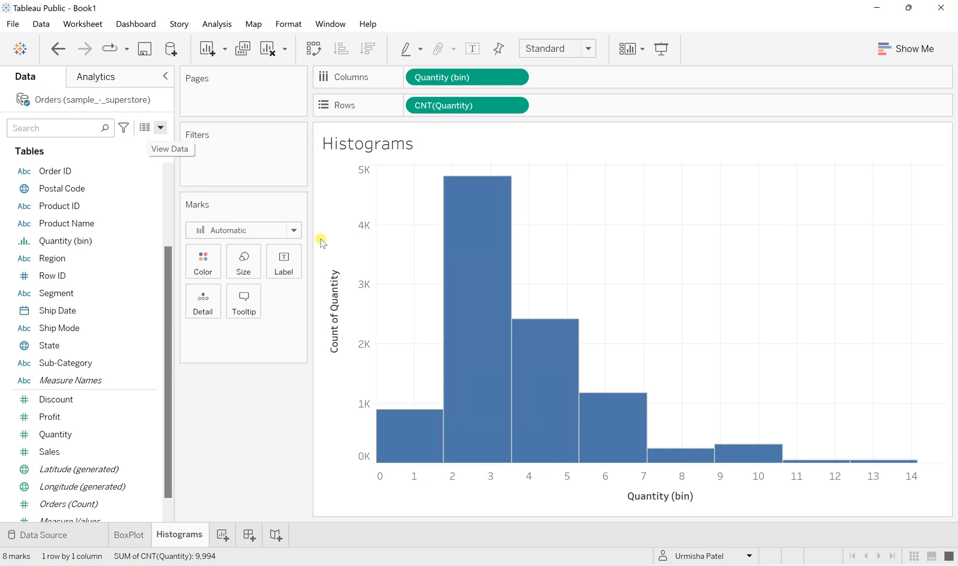
pyautogui.moveTo(391, 423)
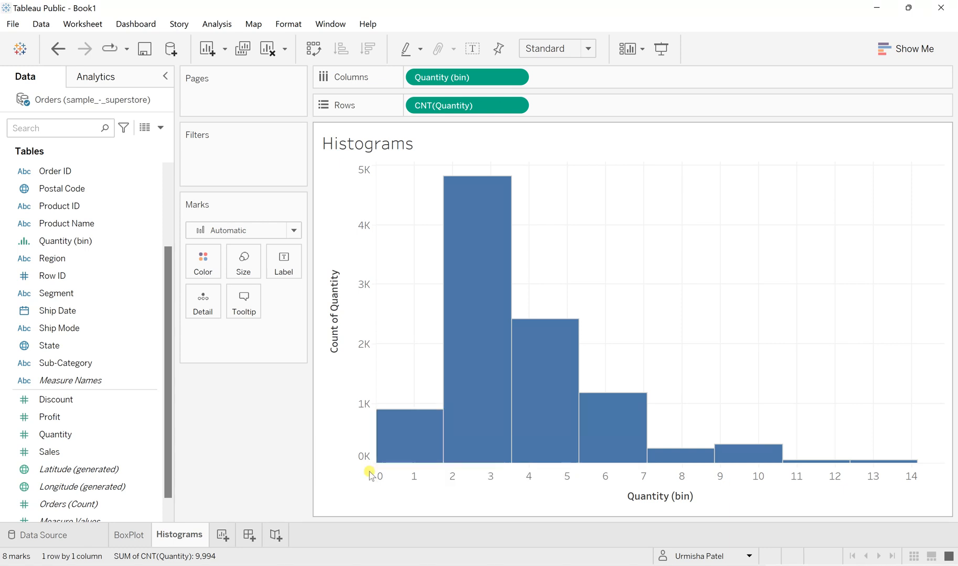
pyautogui.moveTo(508, 450)
pyautogui.moveTo(515, 321)
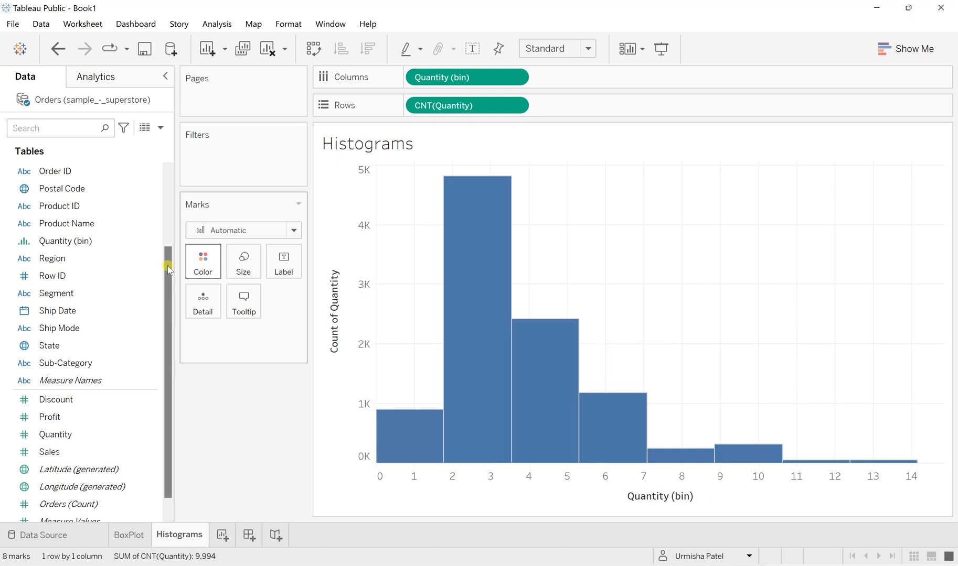
# Set the bin size of Quantity (bin) to 2 and inspect the count in each bar
pyautogui.click(153, 241)
pyautogui.rightClick(153, 242)
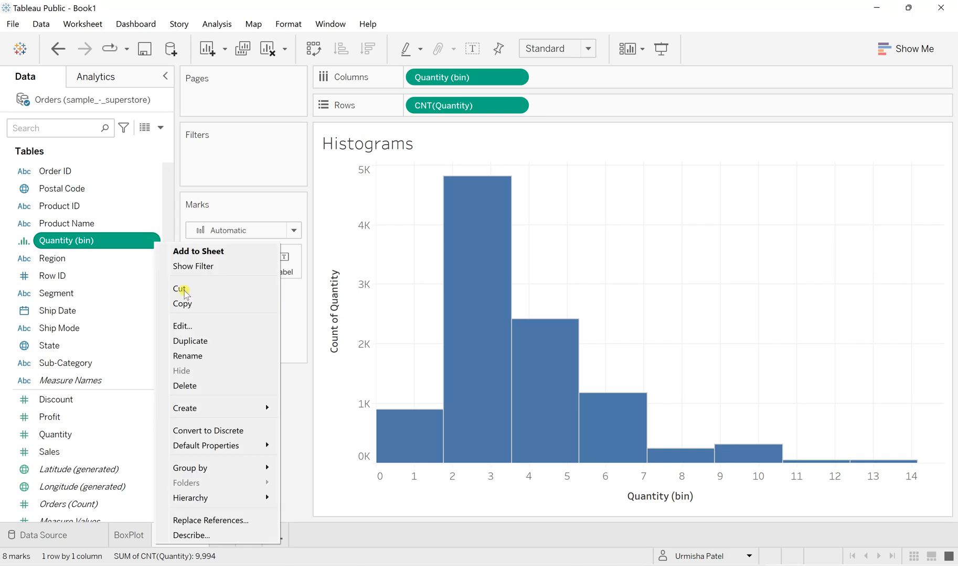
pyautogui.click(199, 327)
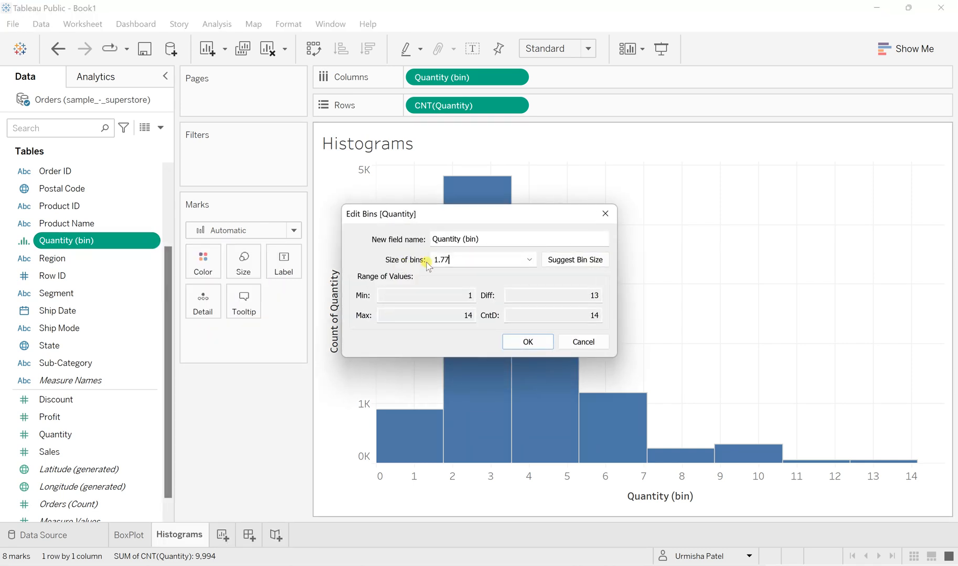
pyautogui.click(466, 262)
pyautogui.write('2')
pyautogui.click(531, 341)
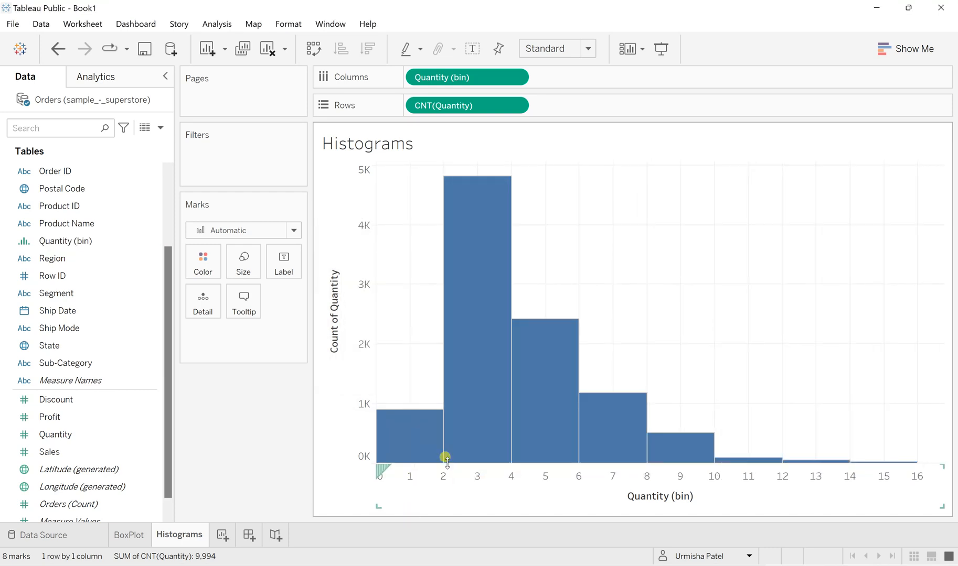
pyautogui.moveTo(507, 171)
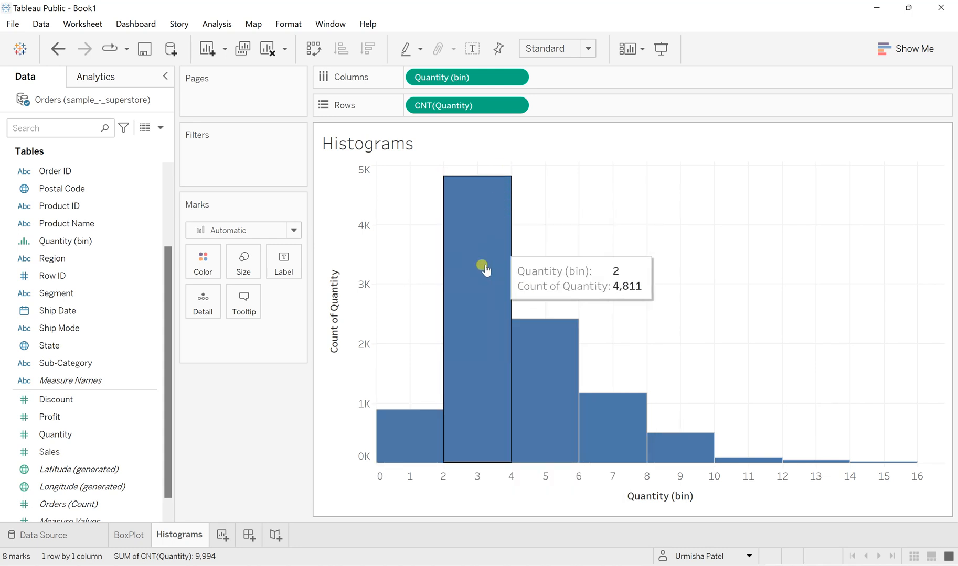
pyautogui.moveTo(545, 370)
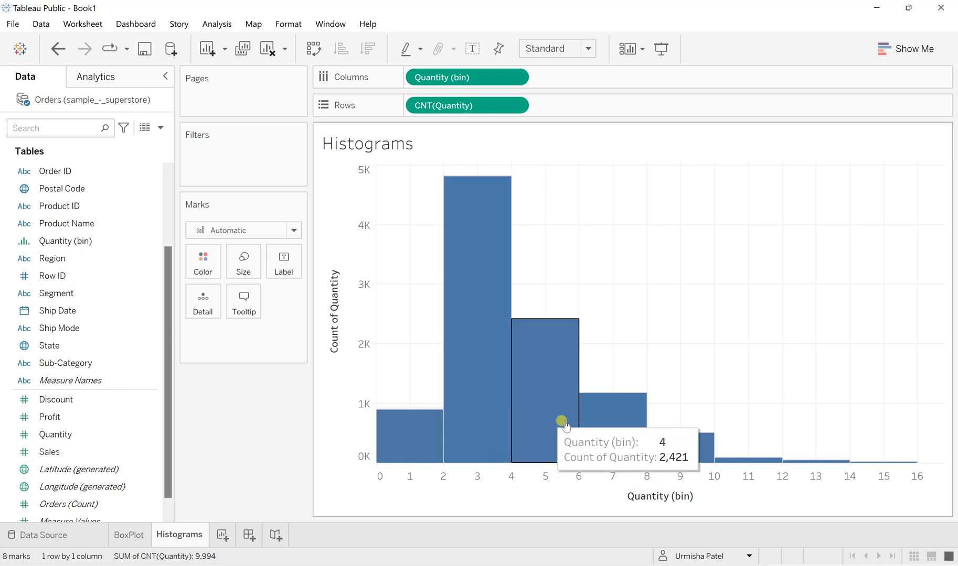
pyautogui.moveTo(389, 435)
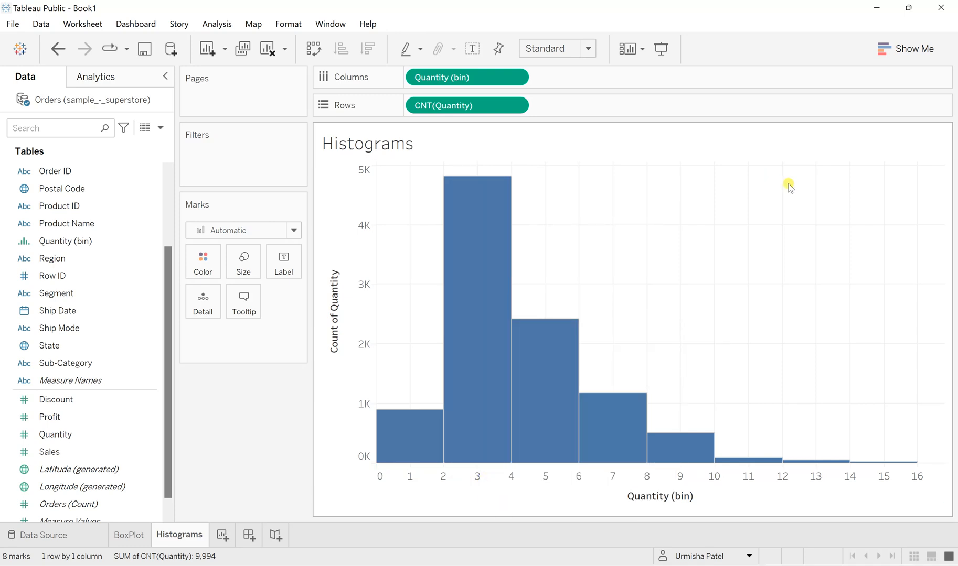
# Change the vertical axis title of the histogram from Count of Quantity to "Quantity"
pyautogui.click(331, 296)
pyautogui.rightClick(331, 296)
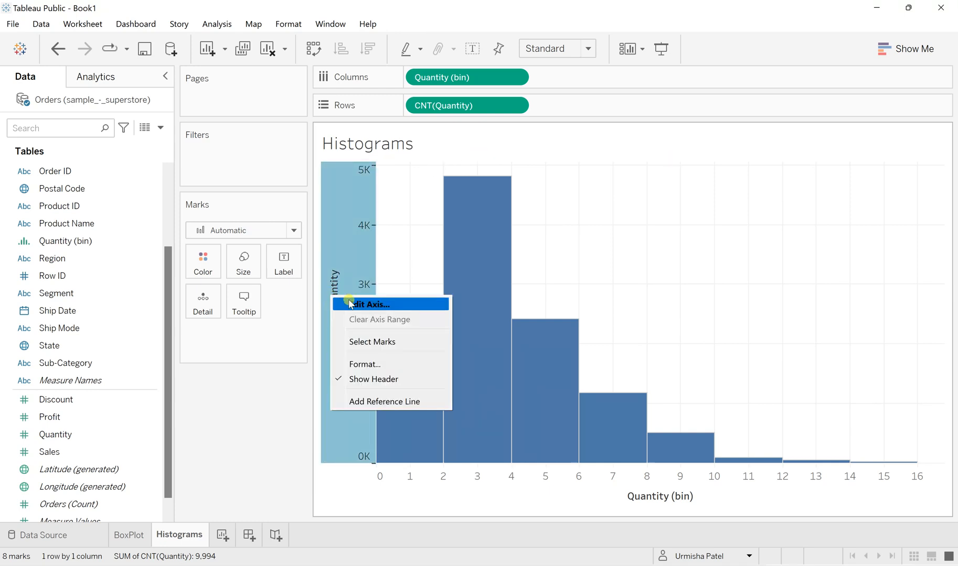
pyautogui.click(348, 304)
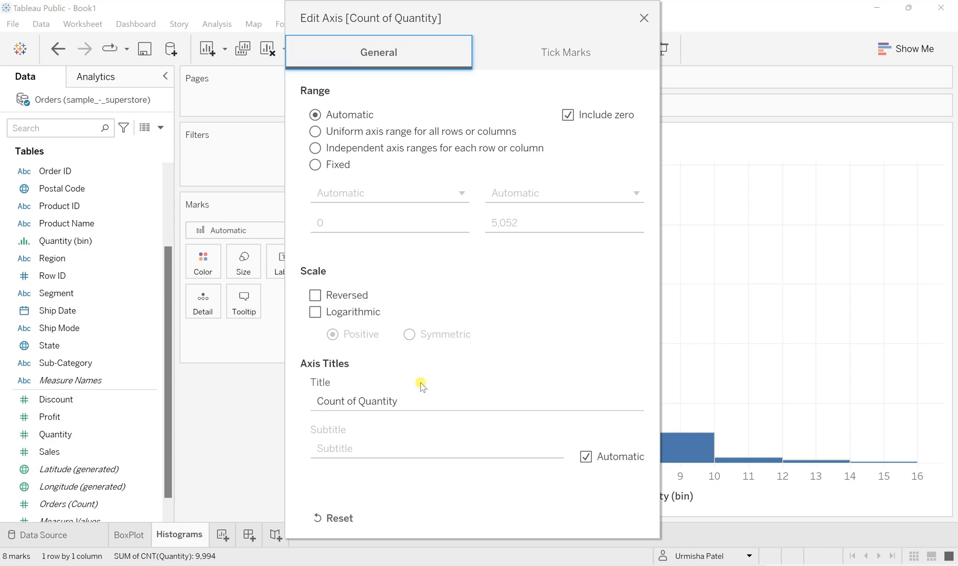
pyautogui.moveTo(516, 15); pyautogui.dragTo(701, 68)
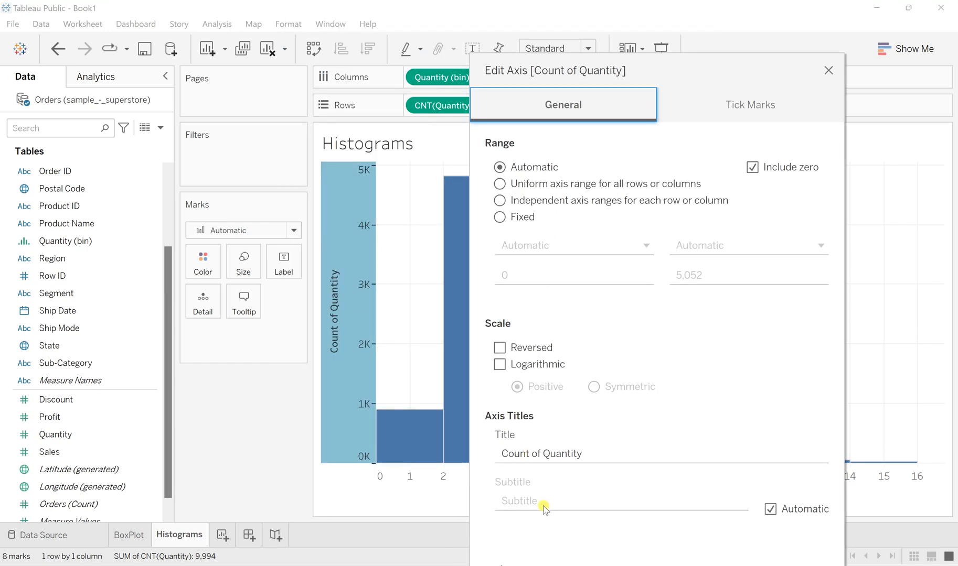
pyautogui.click(542, 454)
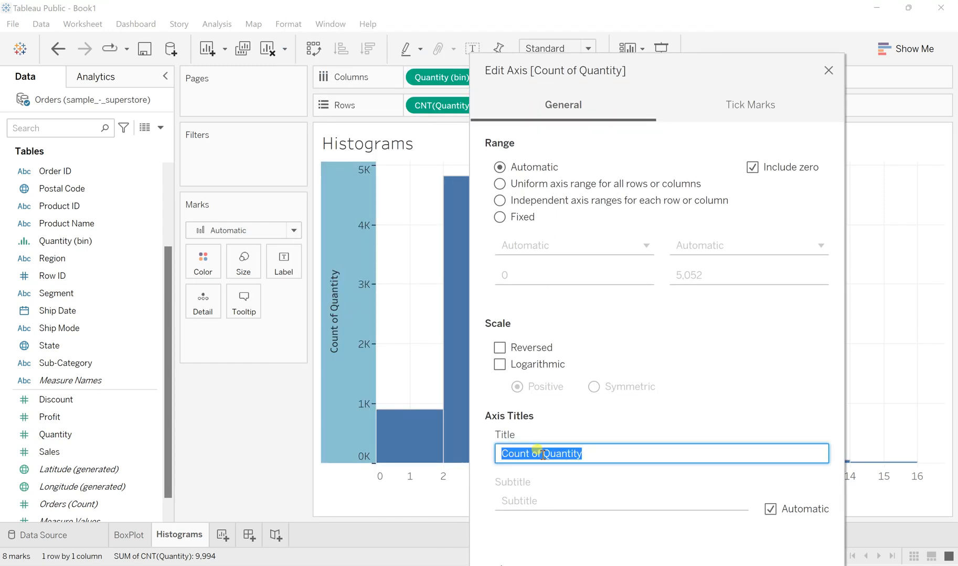
pyautogui.click(542, 454)
pyautogui.press('BackSpace')
pyautogui.press('BackSpace')
pyautogui.press('BackSpace')
pyautogui.press('BackSpace')
pyautogui.press('BackSpace')
pyautogui.press('BackSpace')
pyautogui.press('BackSpace')
pyautogui.press('BackSpace')
pyautogui.press('BackSpace')
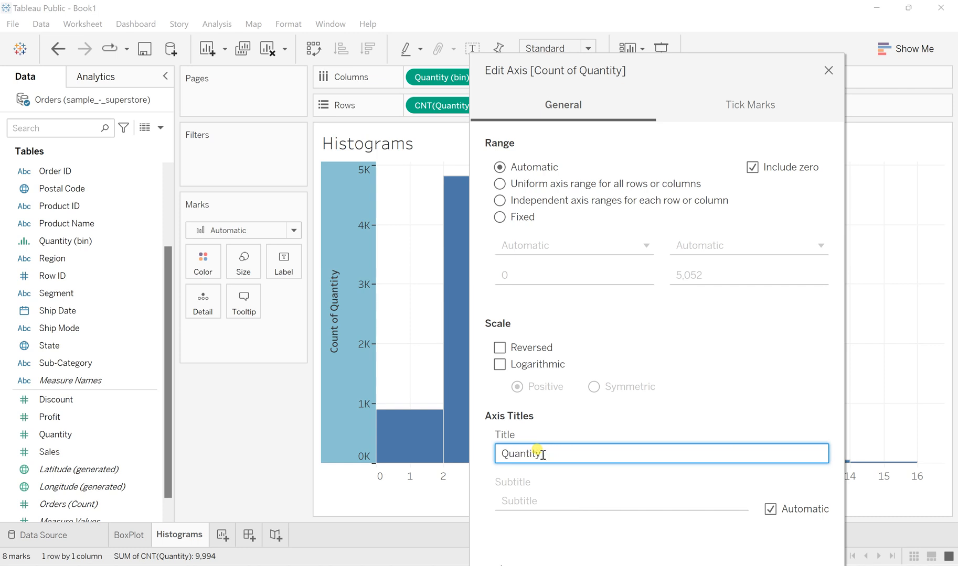
pyautogui.click(829, 70)
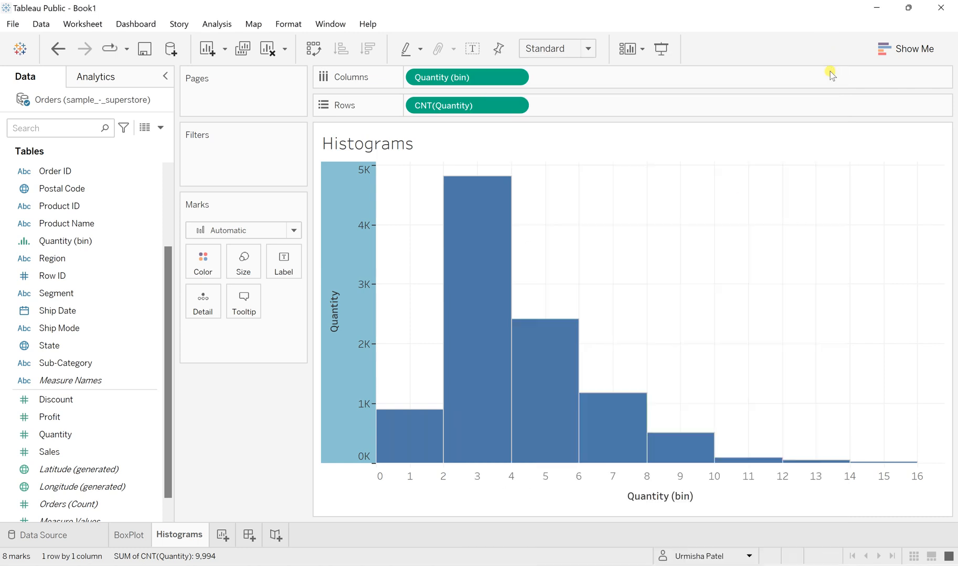
# Format the Quantity (bin) axis labels in black, bold Tableau Medium
pyautogui.rightClick(535, 469)
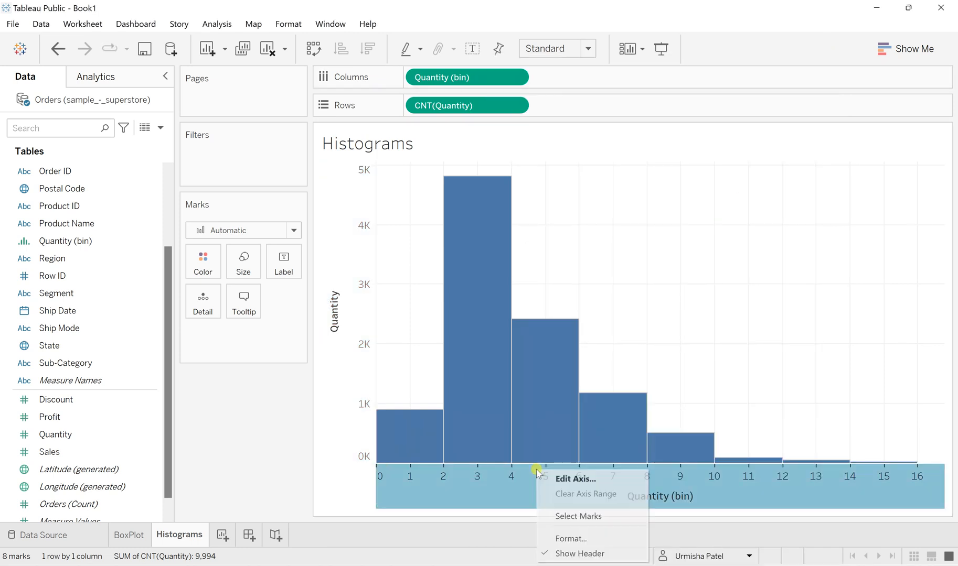
pyautogui.click(548, 538)
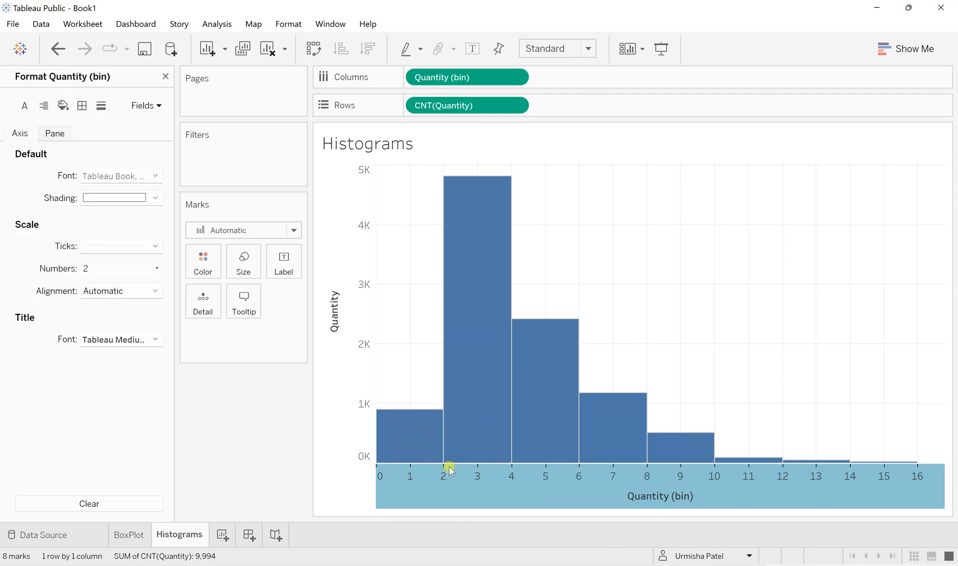
pyautogui.click(124, 177)
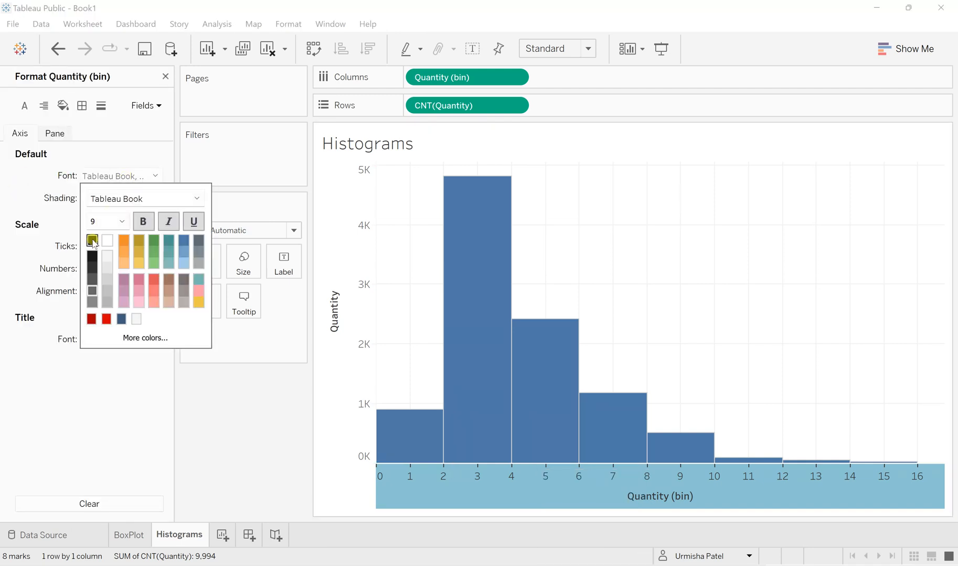
pyautogui.click(196, 199)
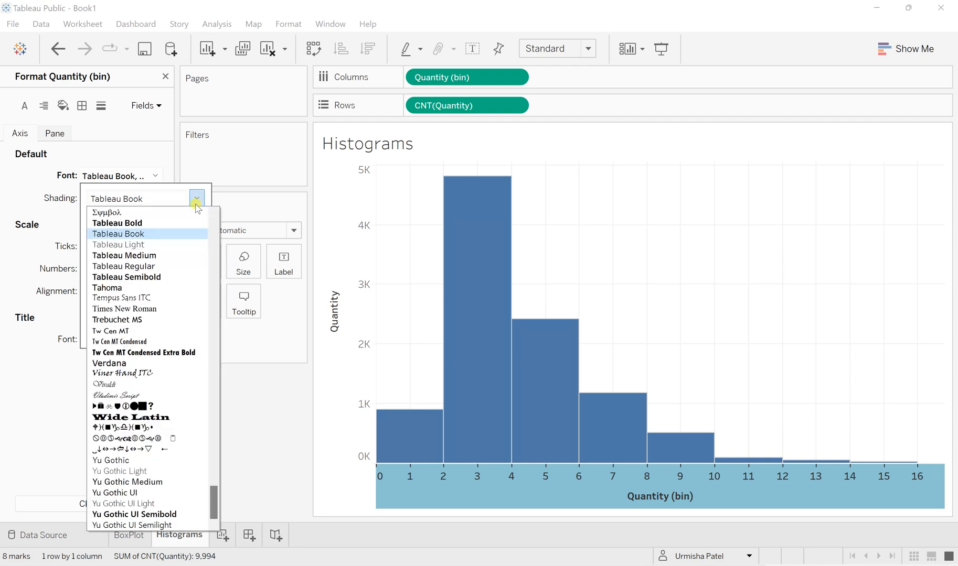
pyautogui.click(125, 255)
pyautogui.click(348, 285)
# Format the vertical Quantity axis labels in black, bold Tableau Medium to match the horizontal axis
pyautogui.click(350, 287)
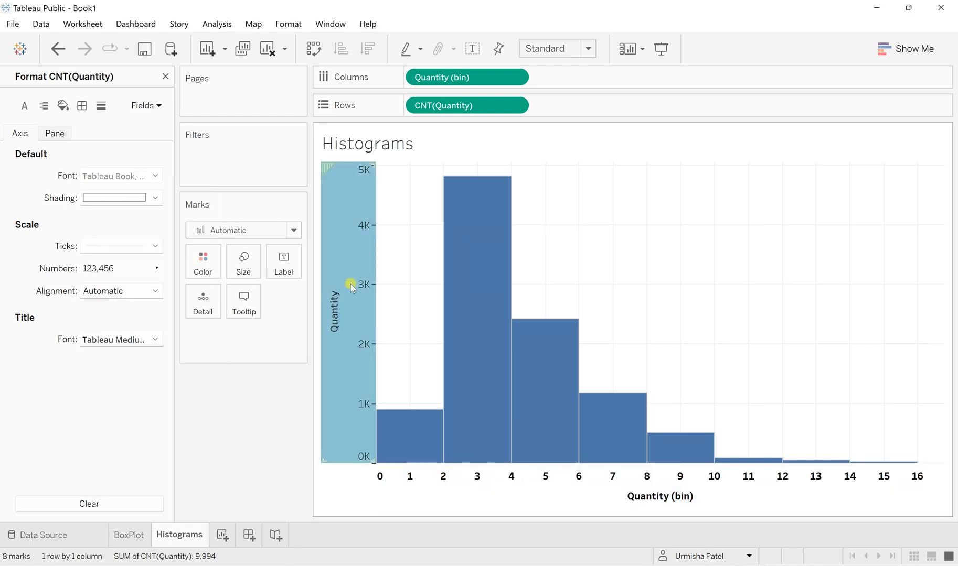
pyautogui.rightClick(350, 288)
pyautogui.click(381, 352)
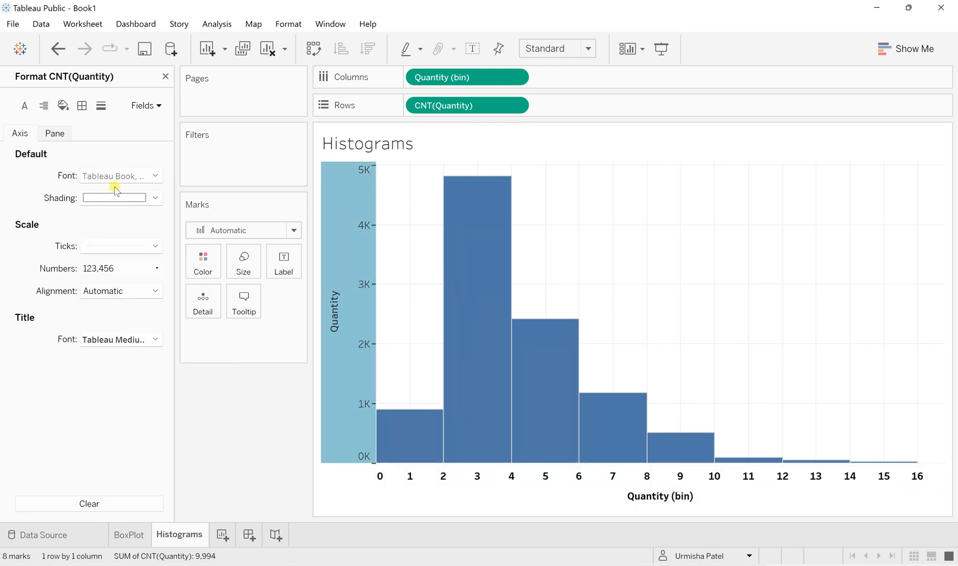
pyautogui.click(120, 181)
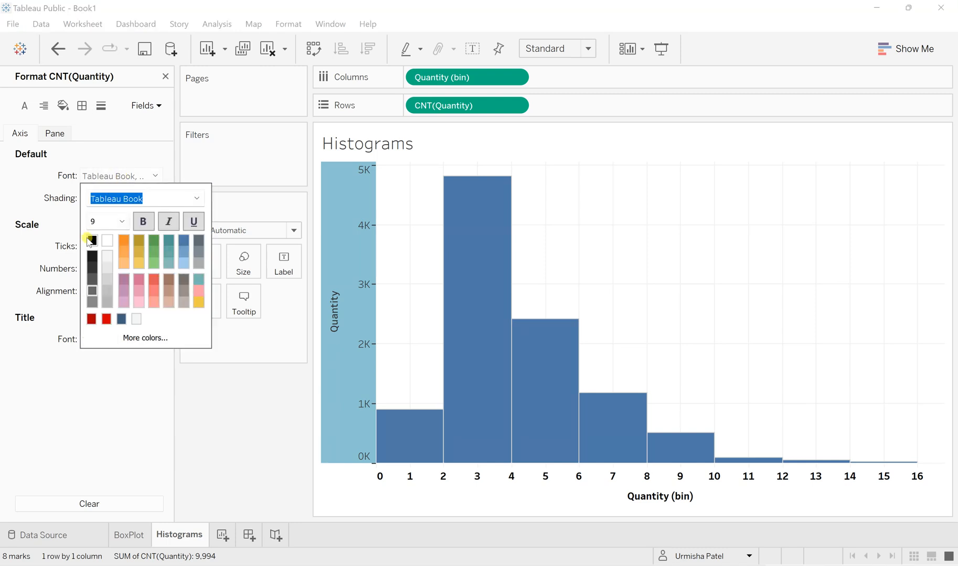
pyautogui.click(145, 222)
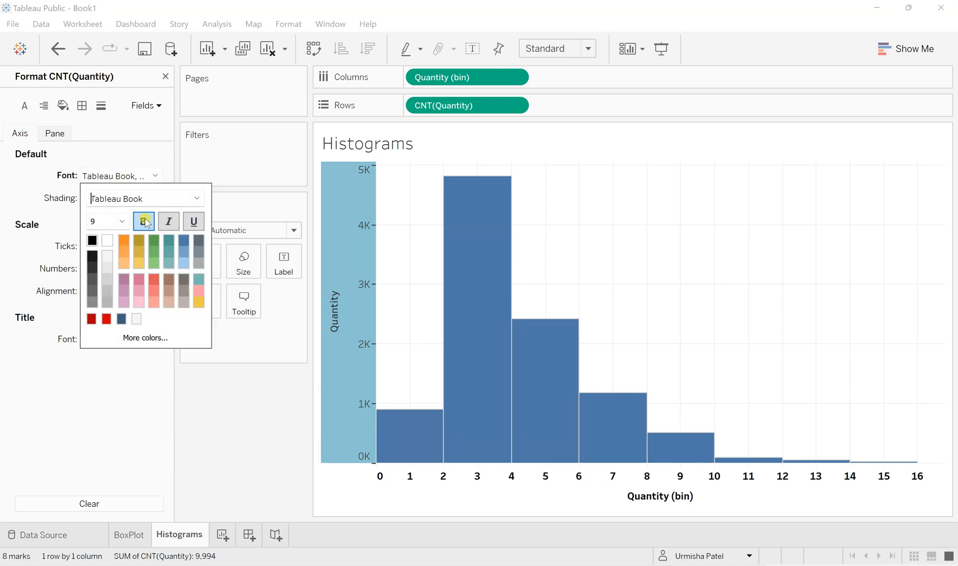
pyautogui.click(196, 199)
pyautogui.click(158, 256)
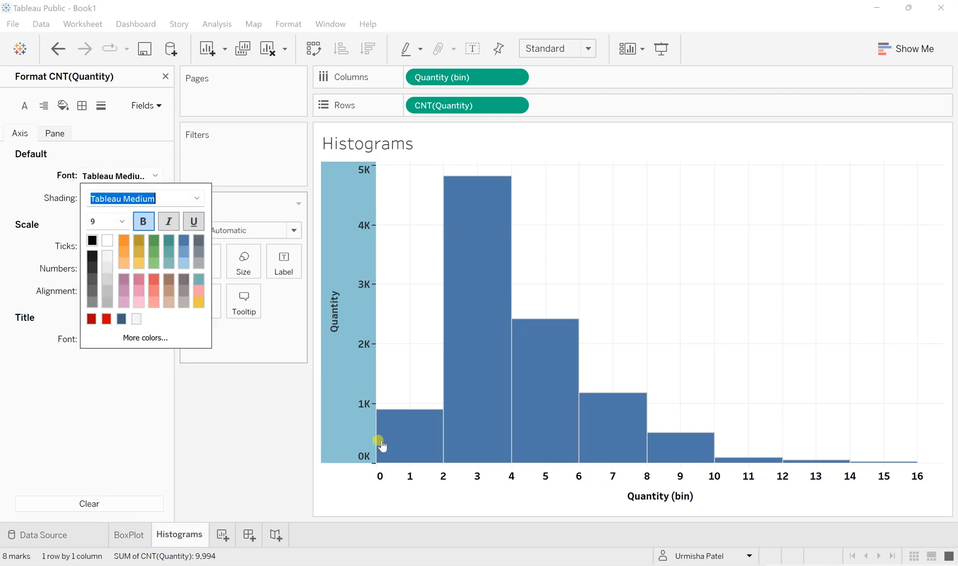
pyautogui.click(338, 483)
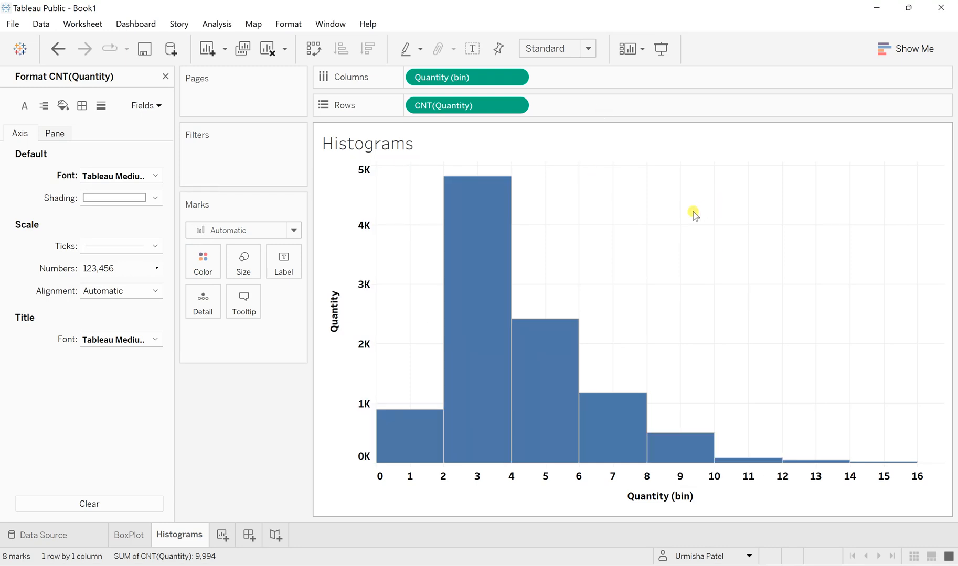
# Set the worksheet's grid lines to None and close the formatting options
pyautogui.rightClick(682, 255)
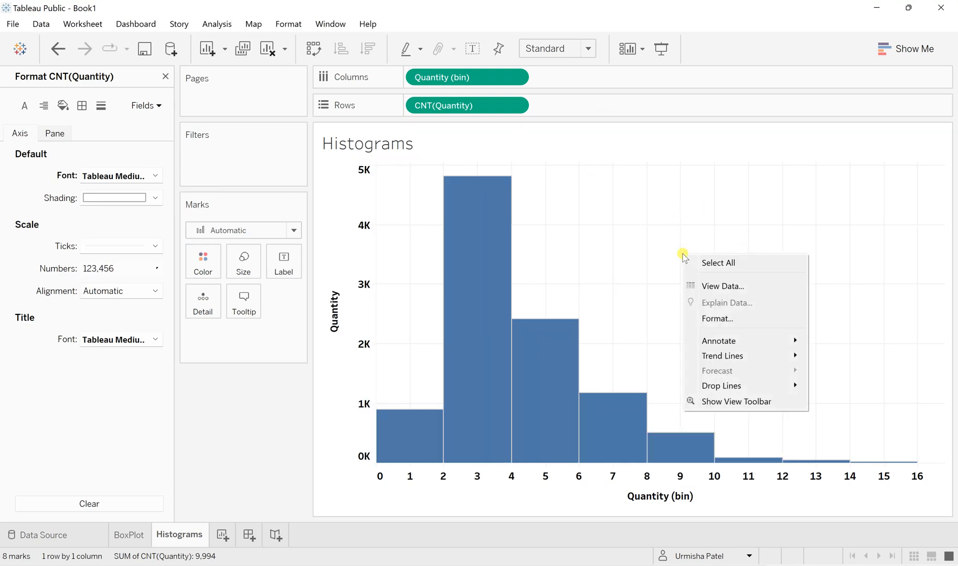
pyautogui.click(716, 319)
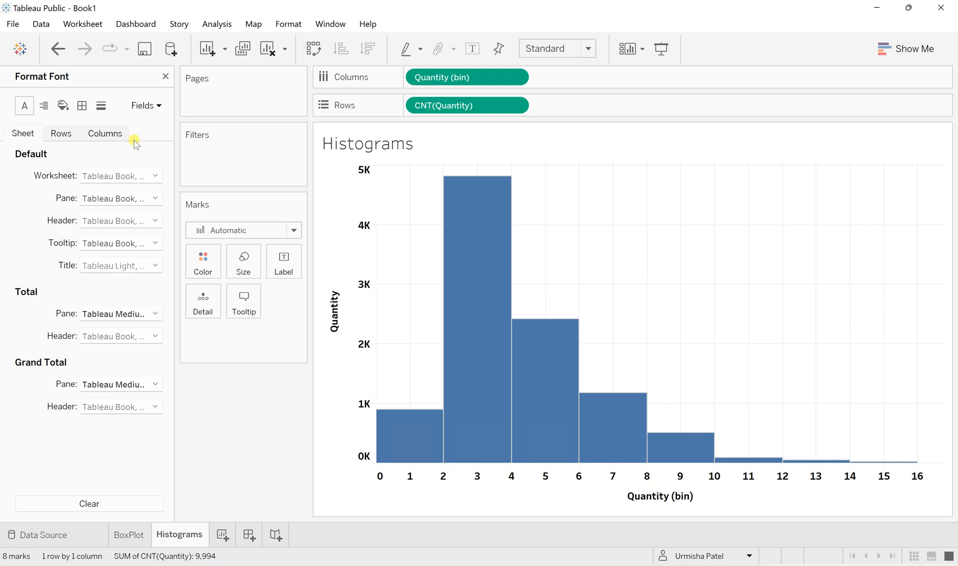
pyautogui.click(83, 105)
pyautogui.click(102, 105)
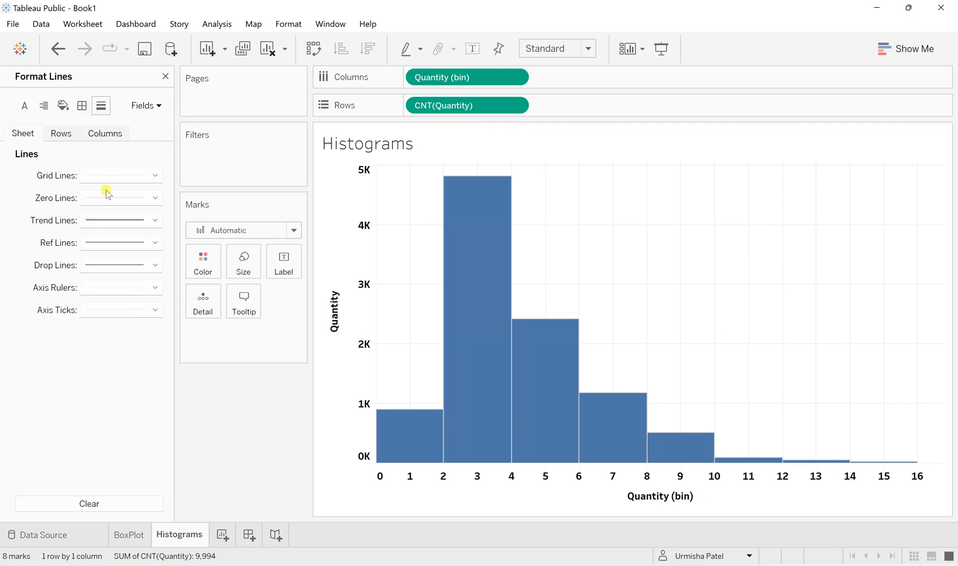
pyautogui.click(105, 176)
pyautogui.click(117, 196)
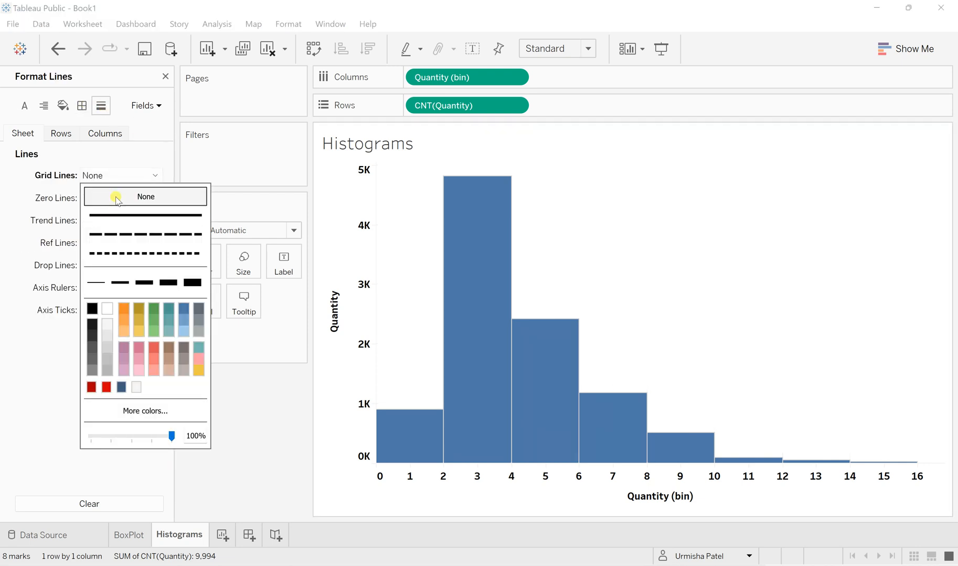
pyautogui.click(256, 453)
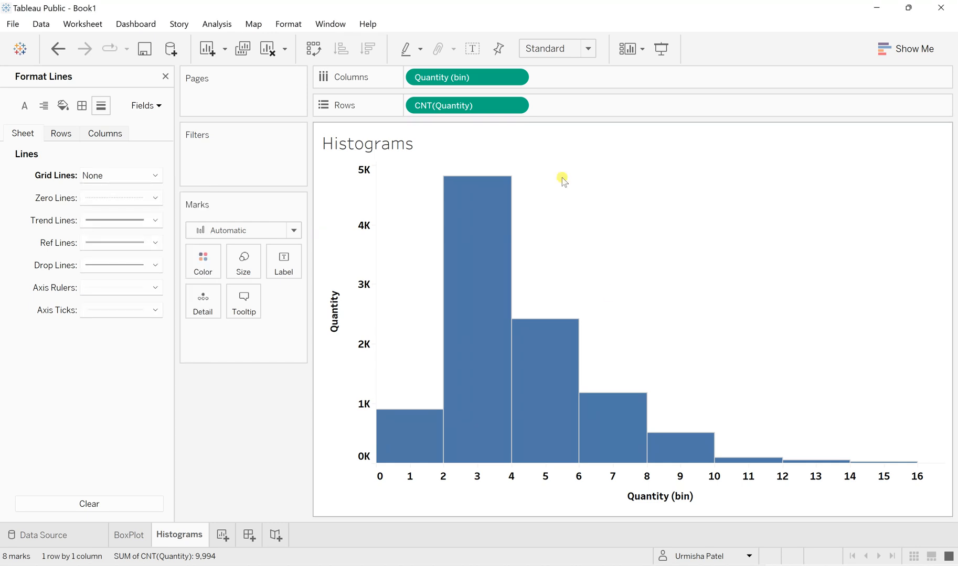
pyautogui.click(165, 77)
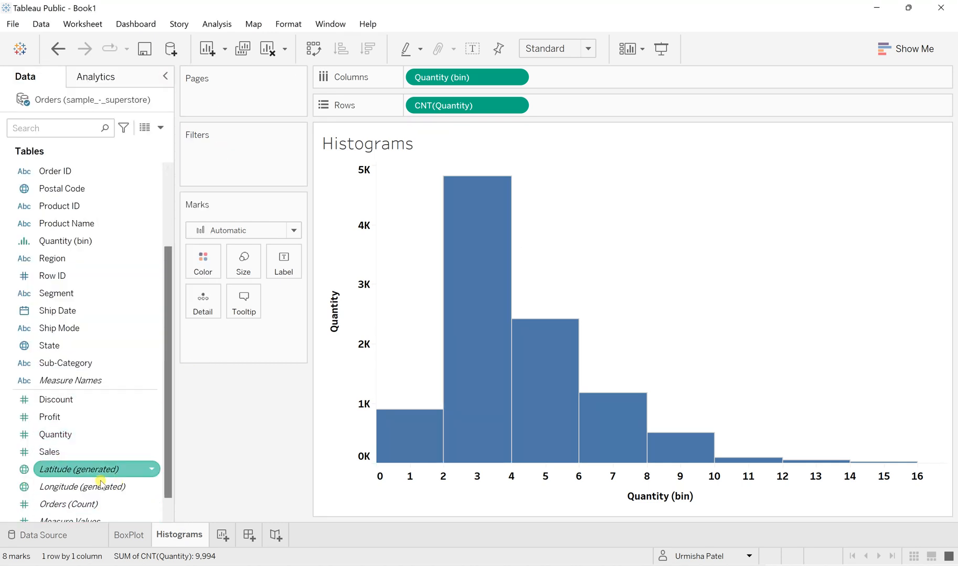